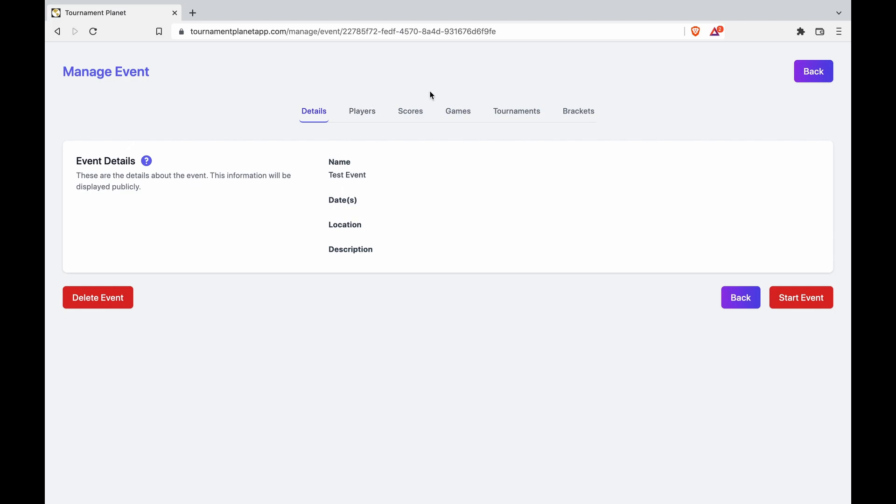
Look over the event's enrolled players and the score entry form, closing the form without changing any scores.
{"action": "left_click", "coordinate": [354, 116]}
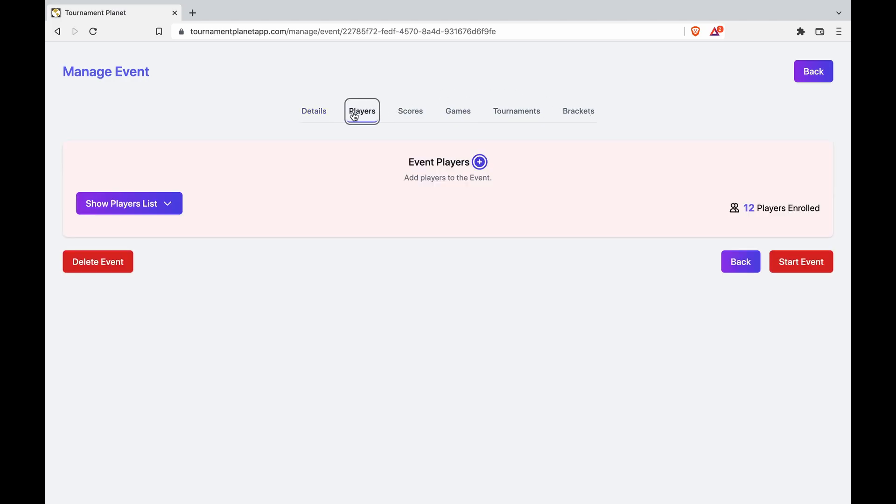
{"action": "left_click", "coordinate": [409, 114]}
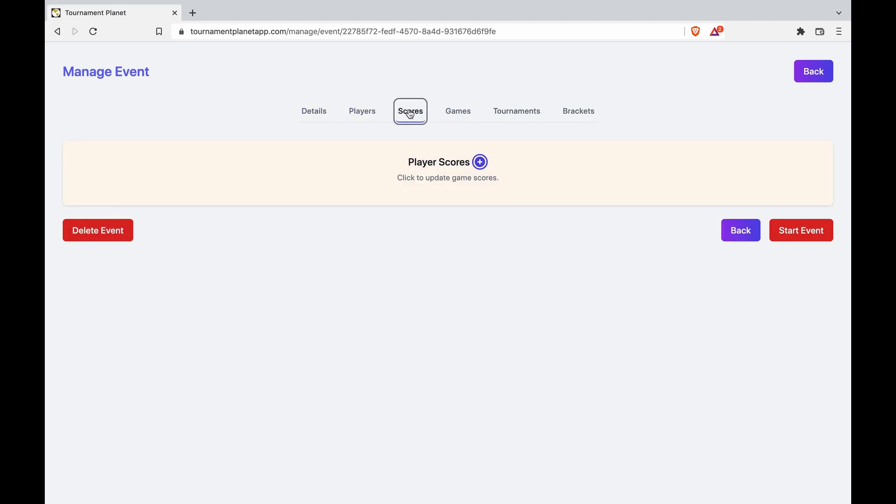
{"action": "left_click", "coordinate": [479, 162]}
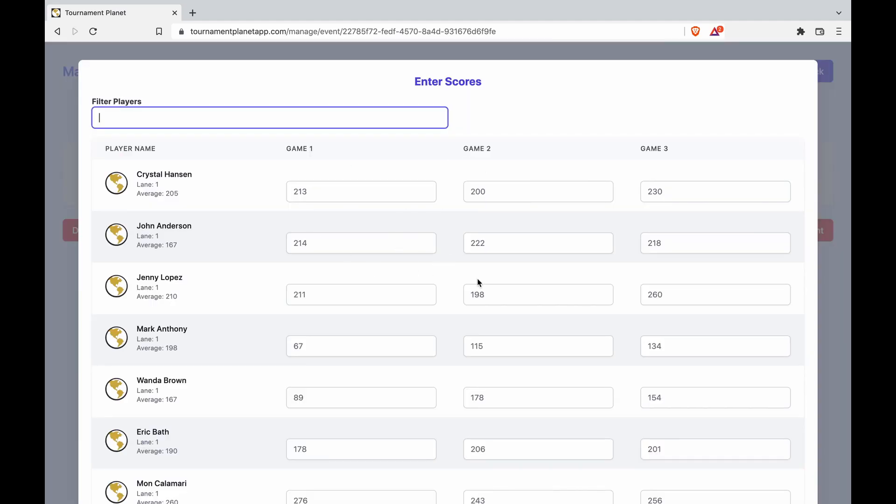
{"action": "left_click", "coordinate": [841, 177]}
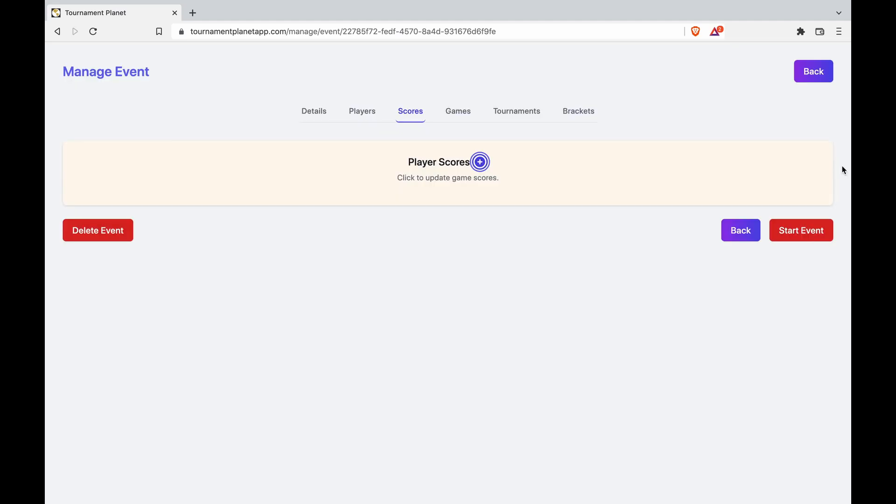
Expand the details of the event's Handicap Bracket and Scratch Bracket.
{"action": "left_click", "coordinate": [590, 112]}
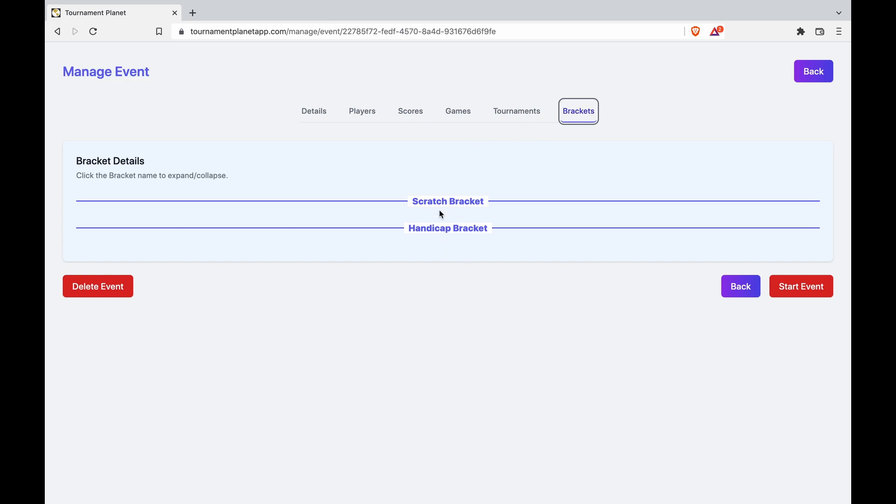
{"action": "left_click", "coordinate": [444, 232]}
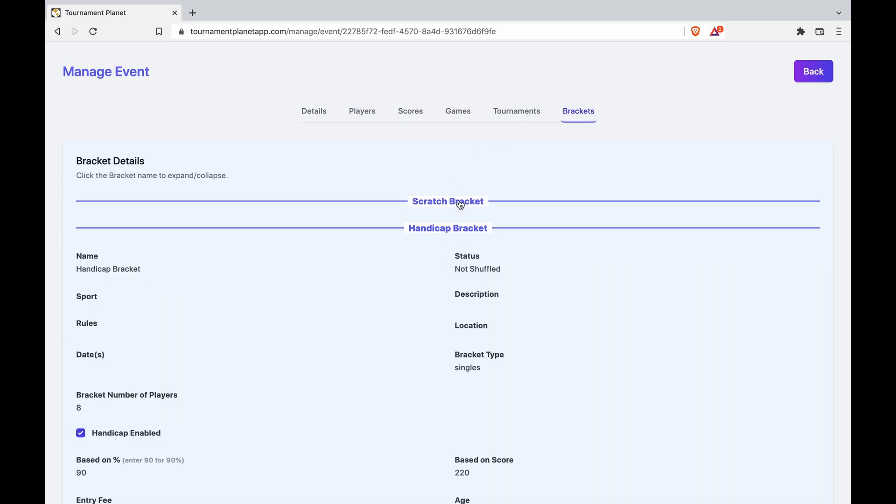
{"action": "left_click", "coordinate": [459, 204]}
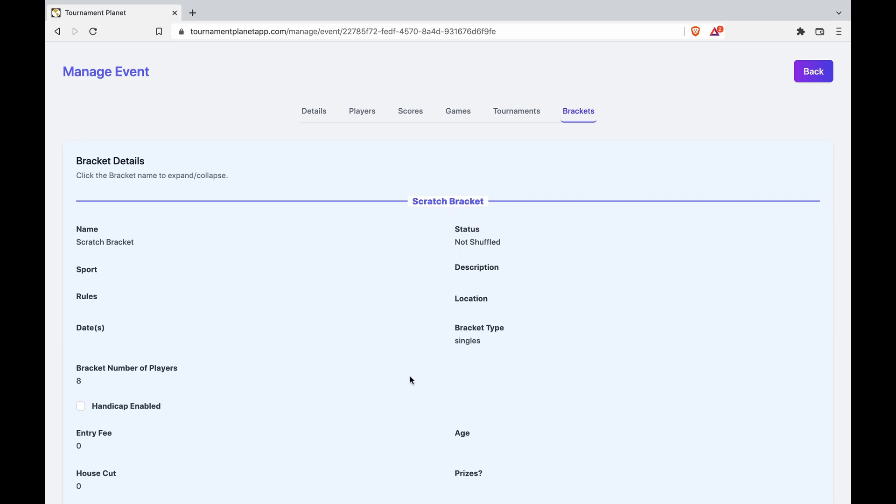
Rename the Scratch Bracket to "Scratch Bracket 2" and save the change.
{"action": "scroll", "coordinate": [407, 400], "scroll_direction": "down", "scroll_amount": 5}
{"action": "scroll", "coordinate": [407, 400], "scroll_direction": "up", "scroll_amount": 1}
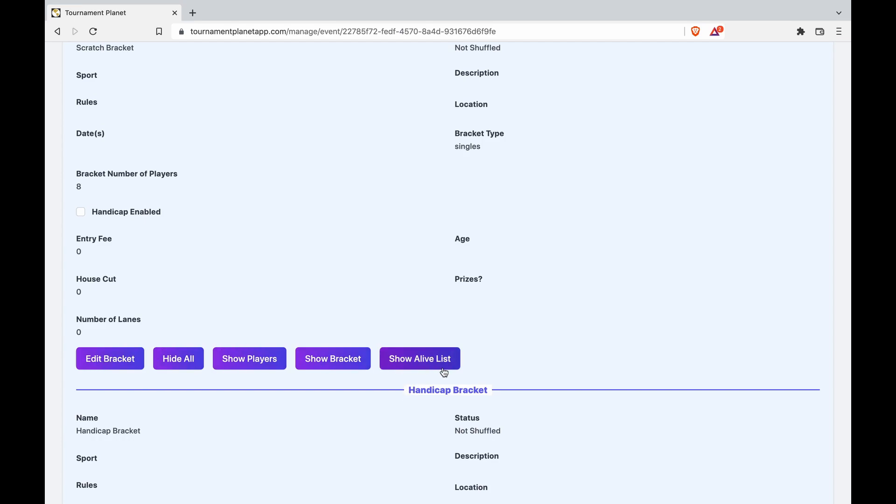
{"action": "left_click", "coordinate": [118, 367]}
{"action": "scroll", "coordinate": [173, 186], "scroll_direction": "up", "scroll_amount": 3}
{"action": "triple_click", "coordinate": [171, 122]}
{"action": "left_click", "coordinate": [169, 122]}
{"action": "type", "text": "2"}
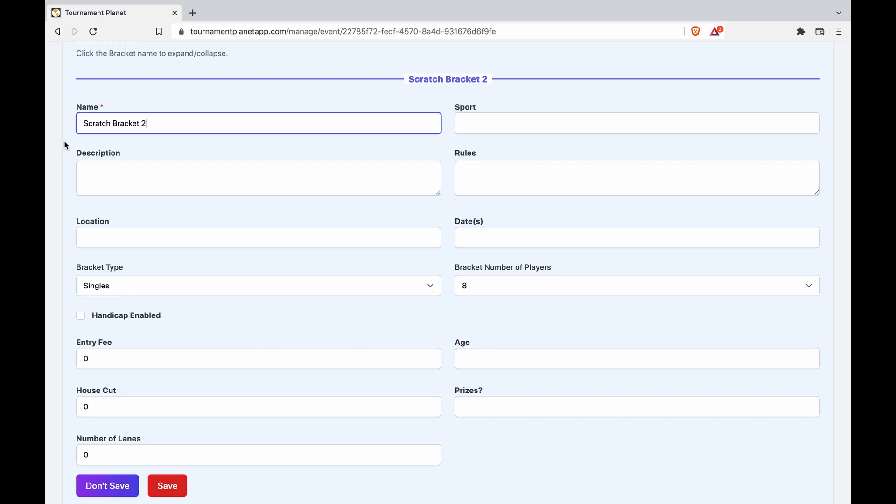
{"action": "left_click", "coordinate": [167, 487]}
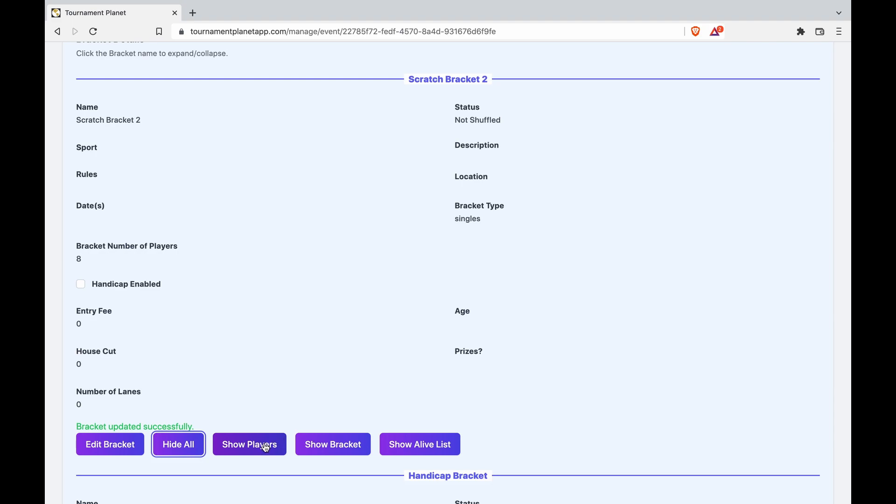
Review the players' game scores and the alive list for Scratch Bracket 2.
{"action": "left_click", "coordinate": [265, 445]}
{"action": "scroll", "coordinate": [264, 445], "scroll_direction": "down", "scroll_amount": 6}
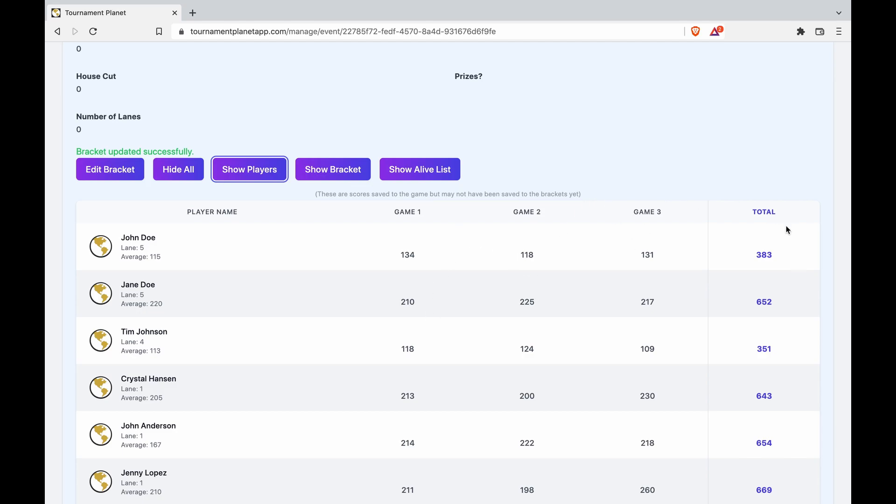
{"action": "scroll", "coordinate": [467, 332], "scroll_direction": "up", "scroll_amount": 2}
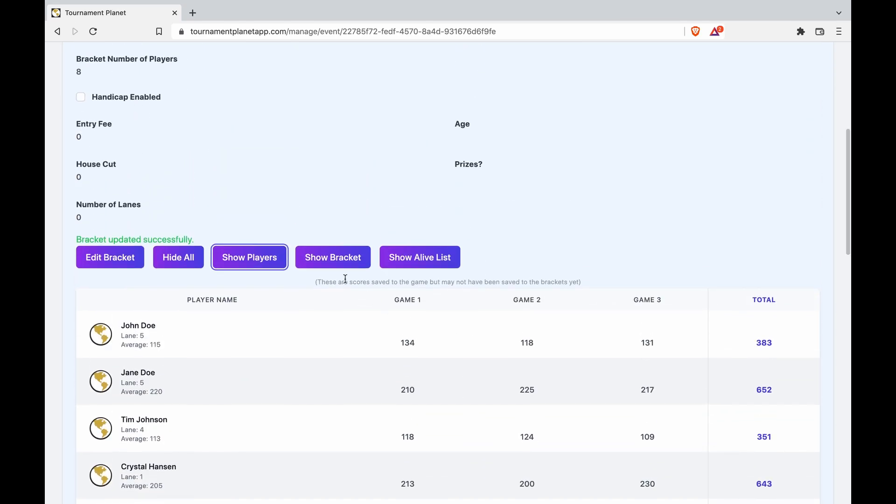
{"action": "left_click", "coordinate": [428, 260]}
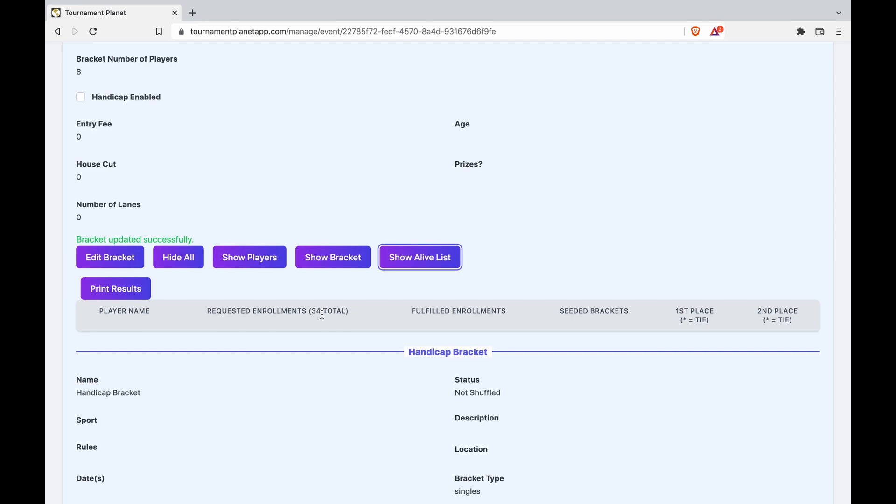
Shuffle Scratch Bracket 2 and advance its brackets past the first round, confirming the advance.
{"action": "left_click", "coordinate": [324, 265]}
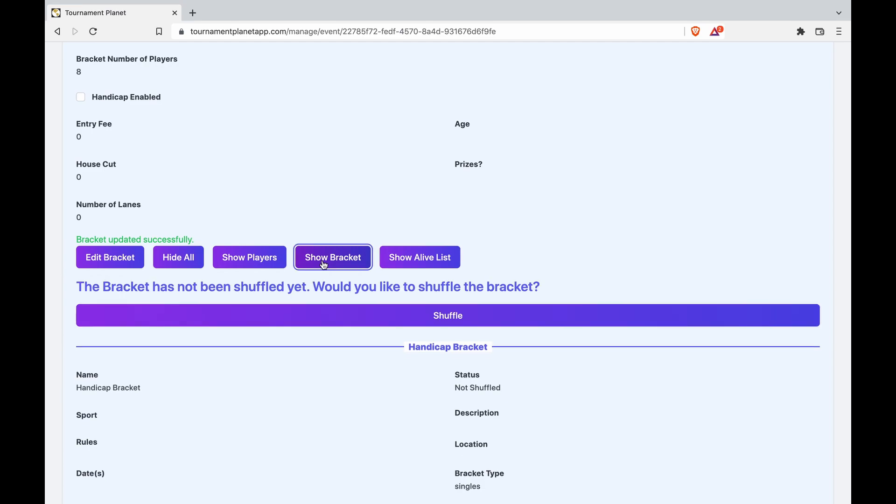
{"action": "left_click", "coordinate": [446, 315]}
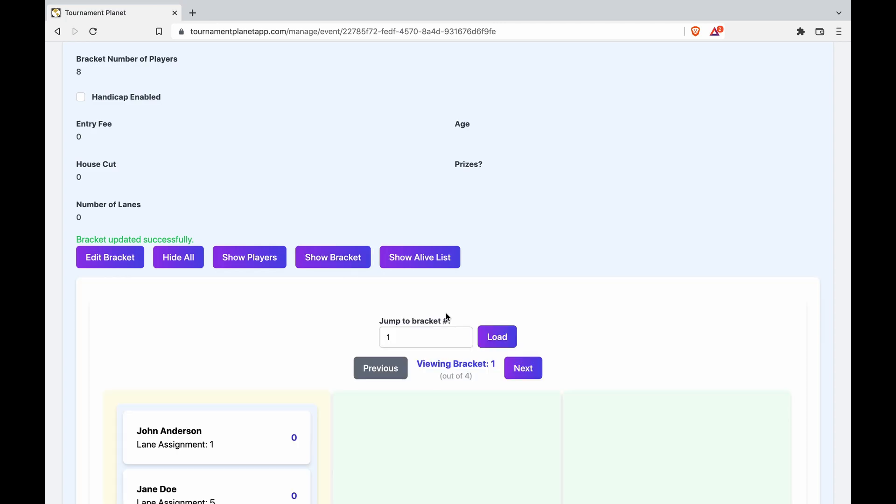
{"action": "scroll", "coordinate": [446, 315], "scroll_direction": "down", "scroll_amount": 6}
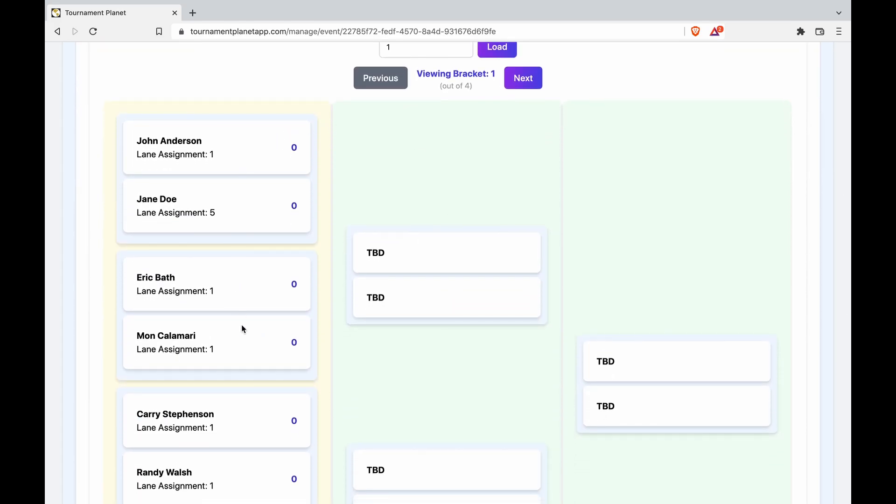
{"action": "scroll", "coordinate": [365, 382], "scroll_direction": "down", "scroll_amount": 2}
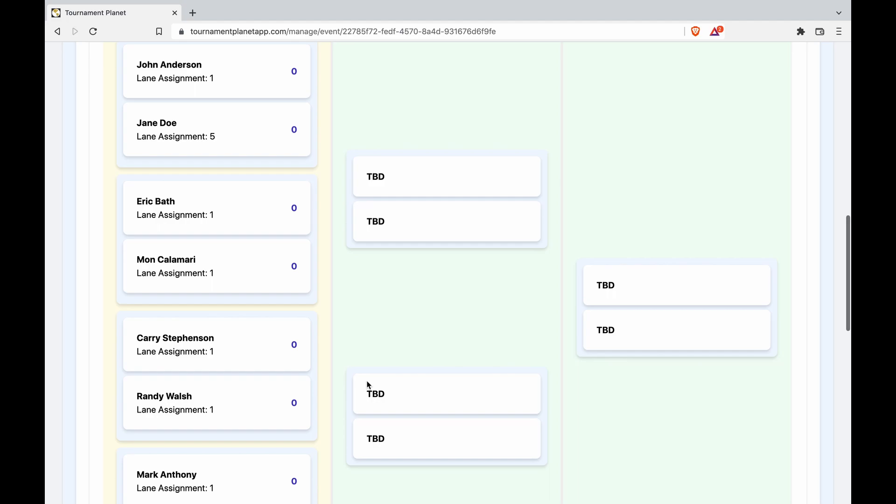
{"action": "scroll", "coordinate": [352, 408], "scroll_direction": "down", "scroll_amount": 4}
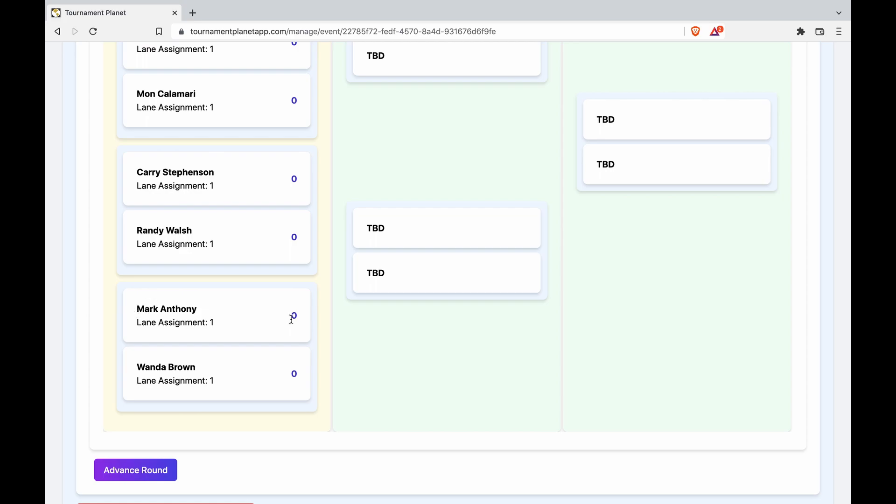
{"action": "left_click", "coordinate": [149, 472]}
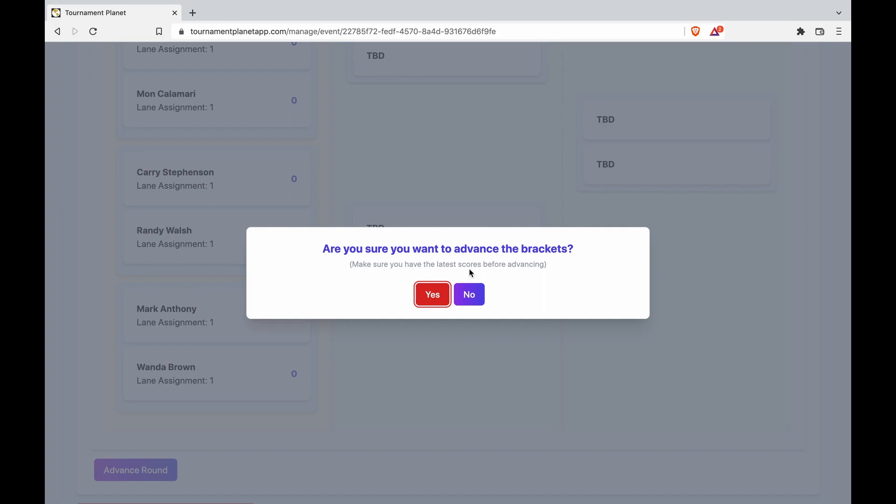
{"action": "left_click", "coordinate": [431, 301]}
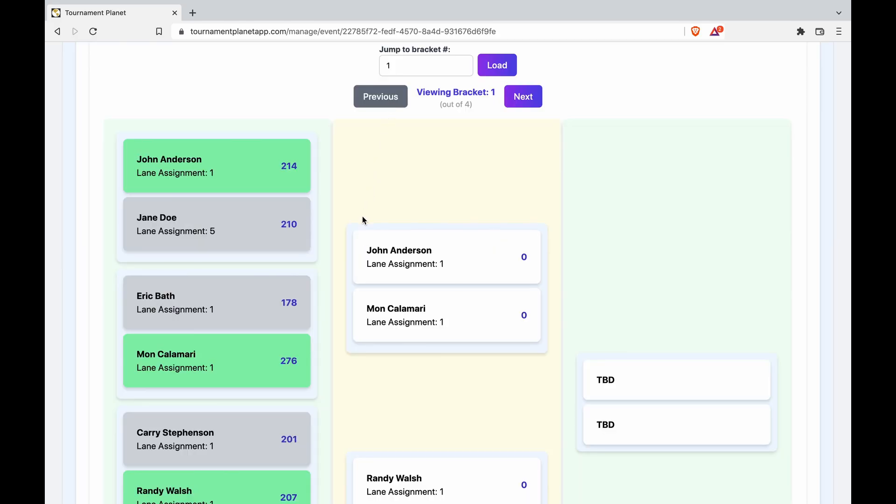
Examine the first-round results in bracket 1 and page through the remaining brackets up to bracket 4.
{"action": "scroll", "coordinate": [319, 303], "scroll_direction": "down", "scroll_amount": 4}
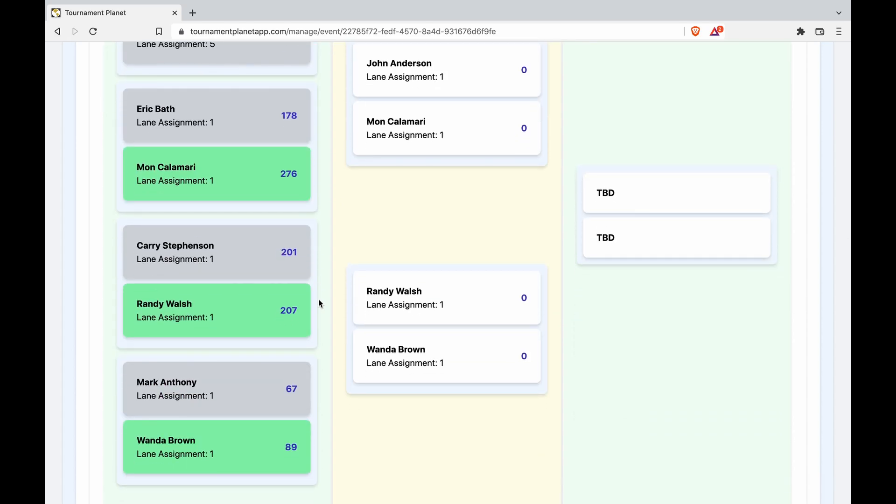
{"action": "scroll", "coordinate": [318, 302], "scroll_direction": "down", "scroll_amount": 2}
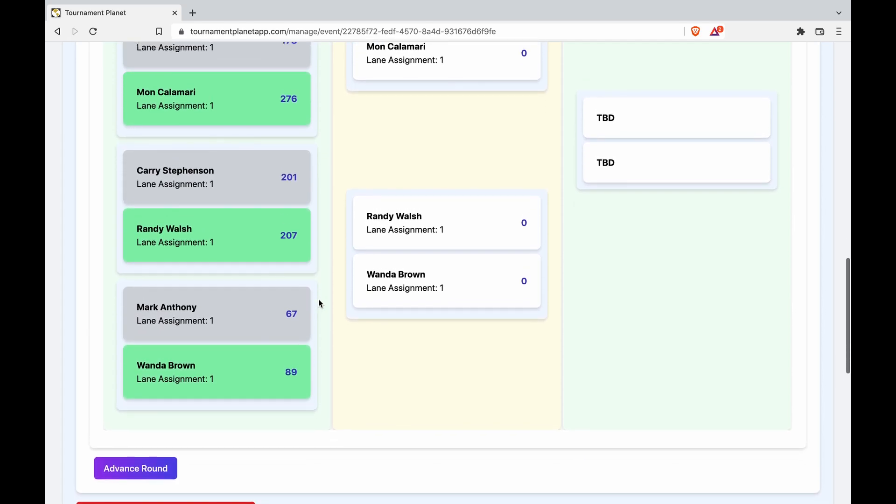
{"action": "scroll", "coordinate": [325, 184], "scroll_direction": "up", "scroll_amount": 6}
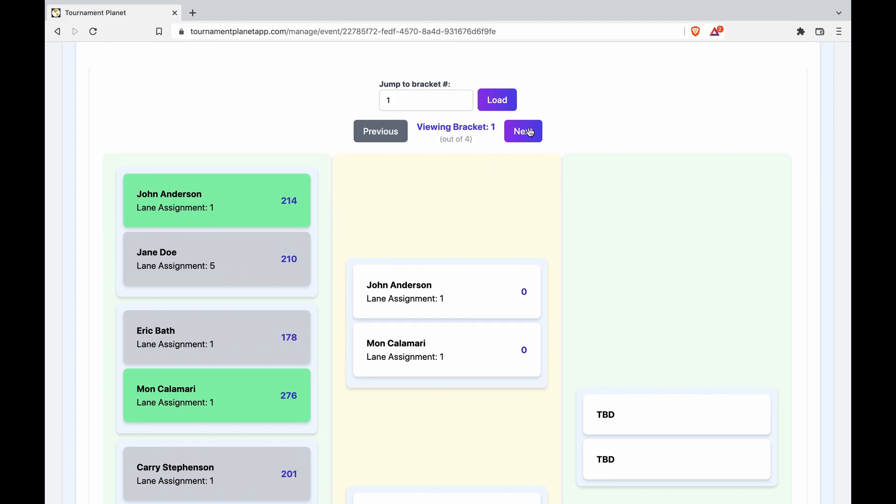
{"action": "left_click", "coordinate": [533, 134]}
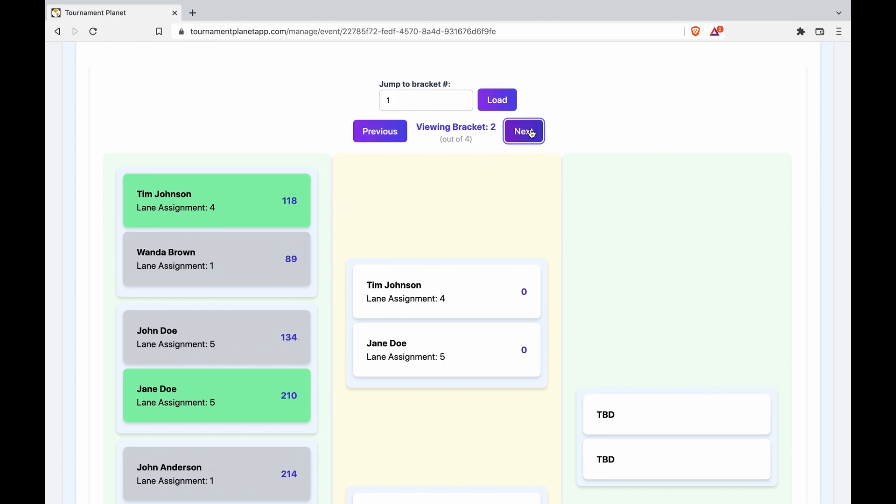
{"action": "left_click", "coordinate": [532, 134]}
{"action": "left_click", "coordinate": [532, 133]}
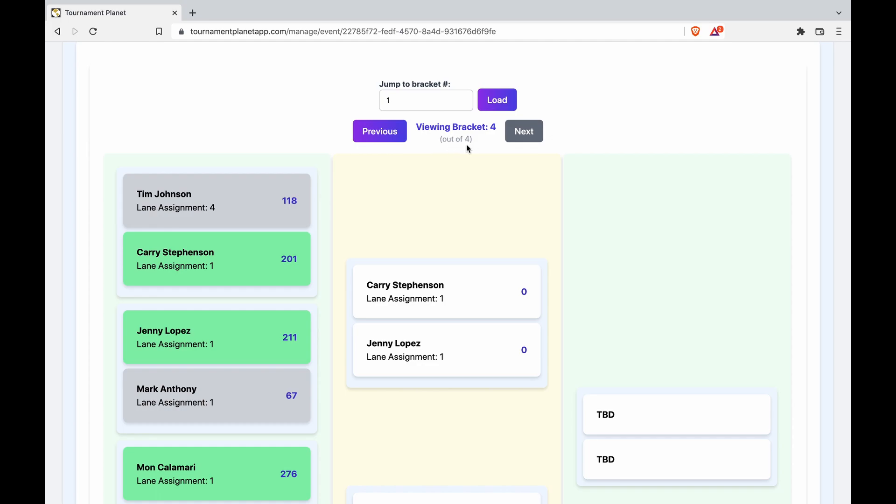
Jump directly to bracket number 2.
{"action": "double_click", "coordinate": [410, 100]}
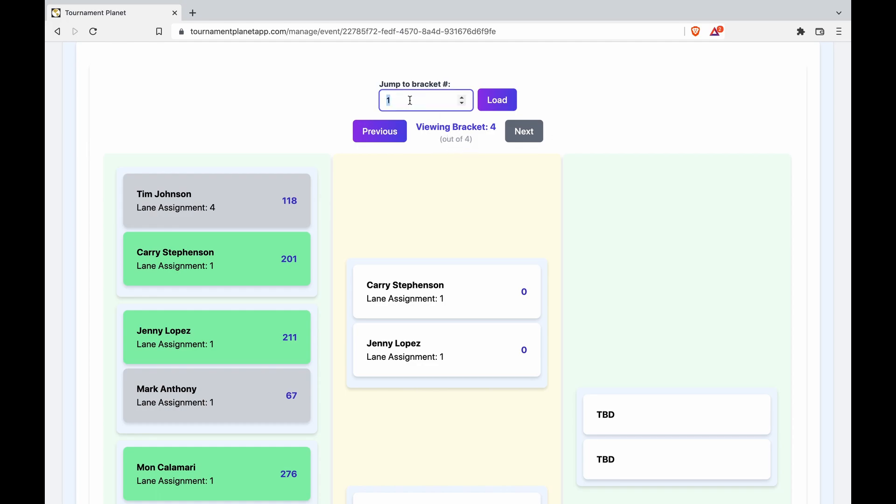
{"action": "type", "text": "2"}
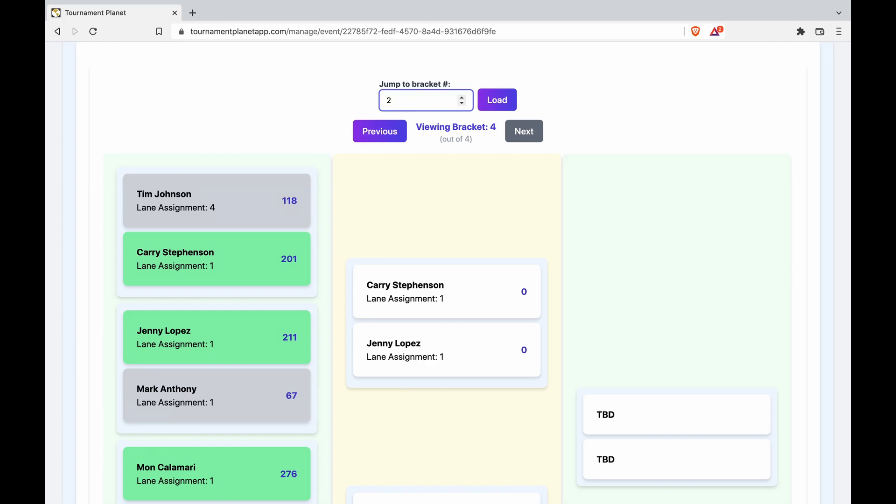
{"action": "left_click", "coordinate": [501, 102]}
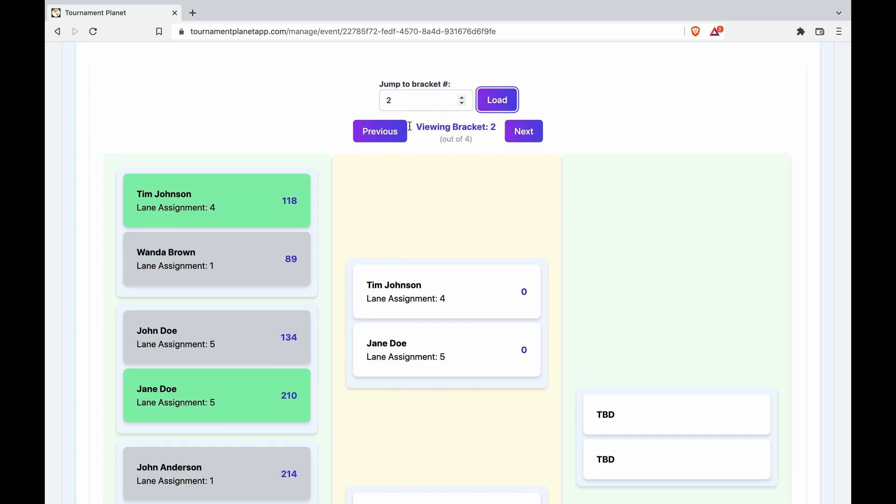
Advance the brackets past the second round and confirm the advance.
{"action": "scroll", "coordinate": [377, 341], "scroll_direction": "down", "scroll_amount": 6}
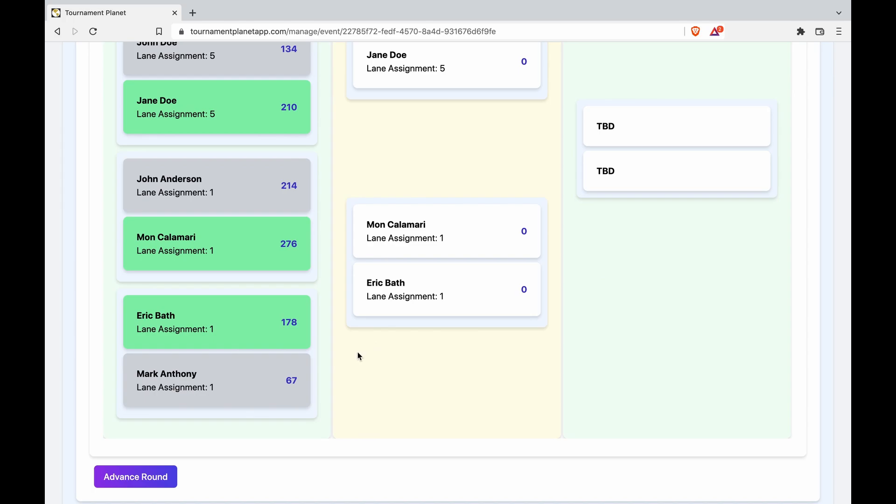
{"action": "left_click", "coordinate": [145, 472]}
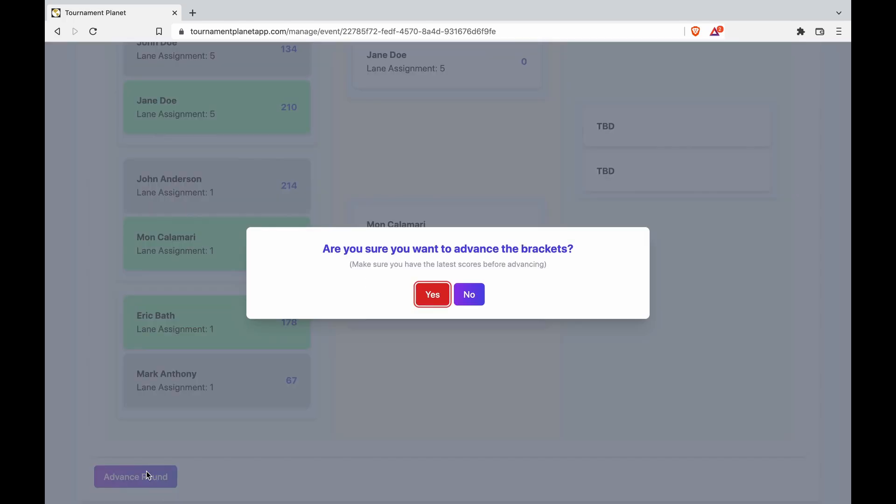
{"action": "left_click", "coordinate": [427, 297]}
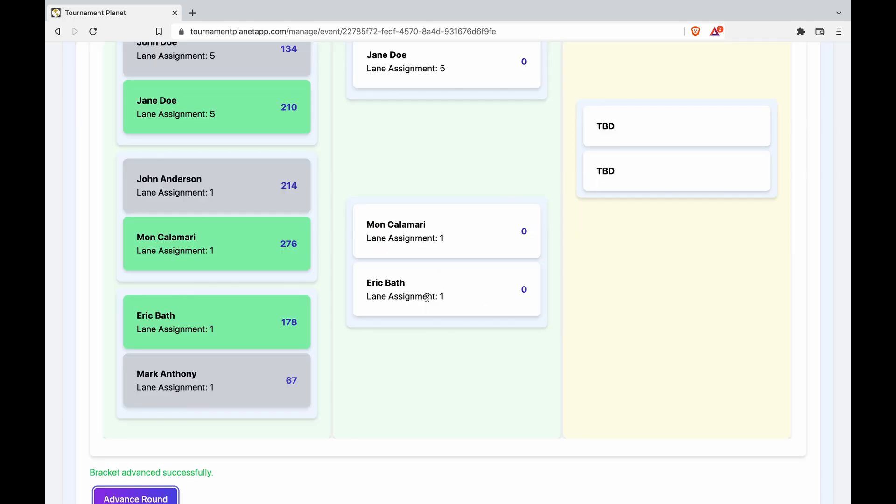
Go to the bracket after bracket 2 and examine its second-round results and final pairing.
{"action": "scroll", "coordinate": [427, 298], "scroll_direction": "up", "scroll_amount": 6}
{"action": "left_click", "coordinate": [524, 112]}
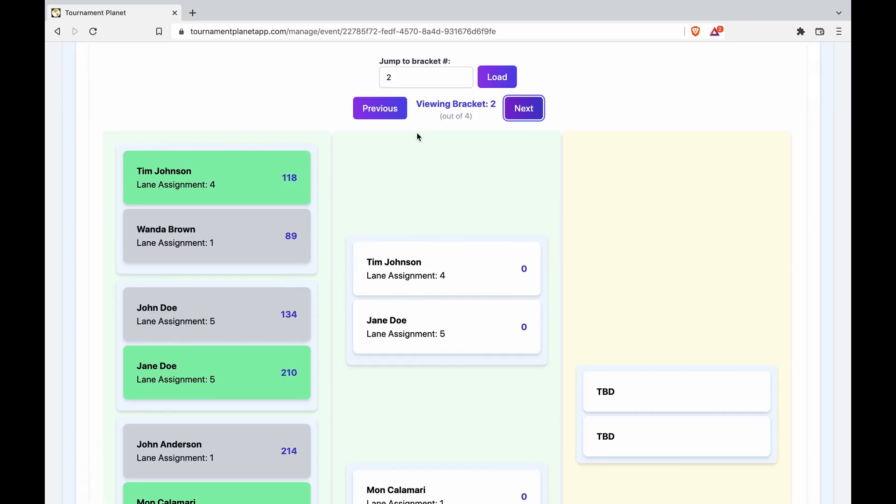
{"action": "scroll", "coordinate": [476, 276], "scroll_direction": "down", "scroll_amount": 5}
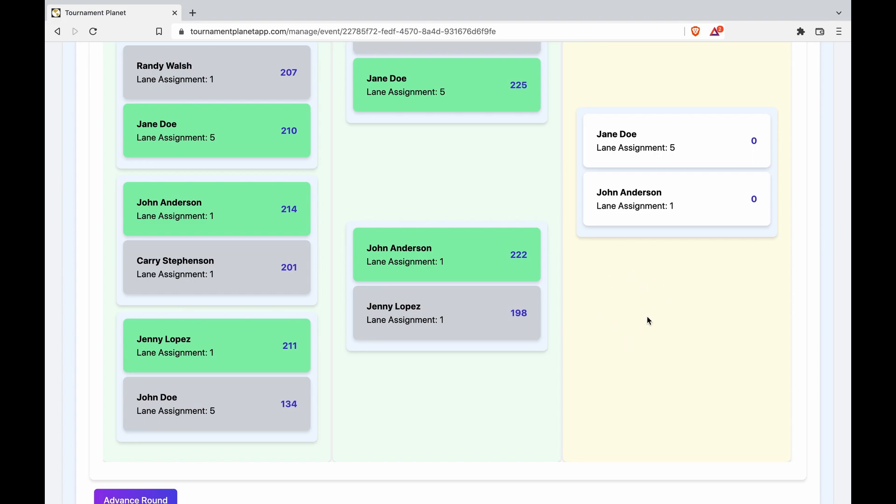
Advance the brackets through the final round to decide the winners, confirming the advance.
{"action": "scroll", "coordinate": [279, 413], "scroll_direction": "down", "scroll_amount": 1}
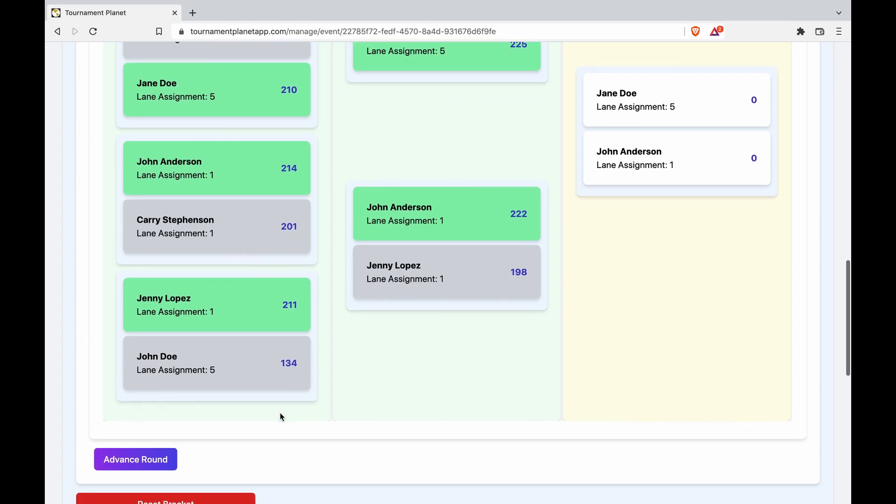
{"action": "left_click", "coordinate": [162, 455]}
{"action": "left_click", "coordinate": [428, 294]}
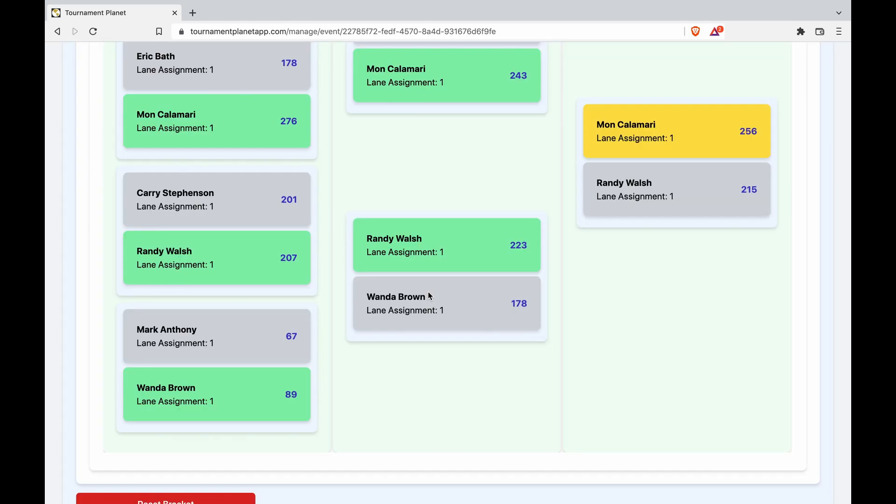
Go from bracket 1 to bracket 4 and examine its second-round matches and final.
{"action": "scroll", "coordinate": [606, 253], "scroll_direction": "up", "scroll_amount": 4}
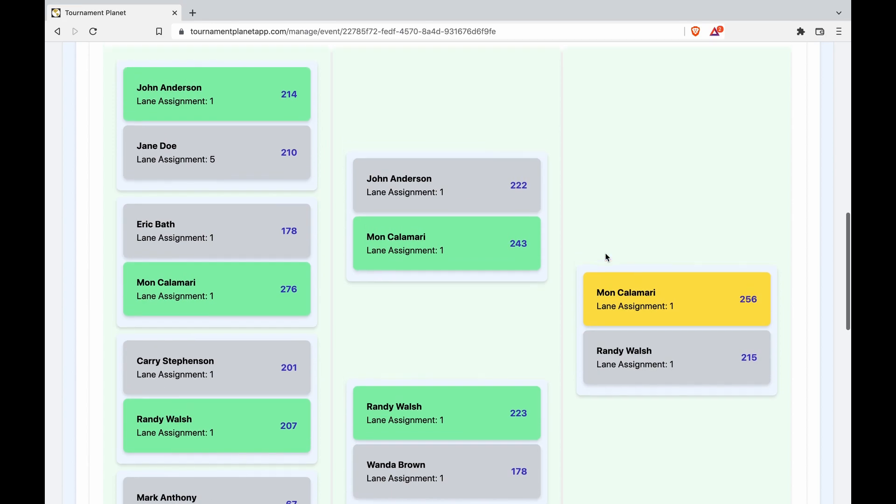
{"action": "scroll", "coordinate": [598, 136], "scroll_direction": "up", "scroll_amount": 2}
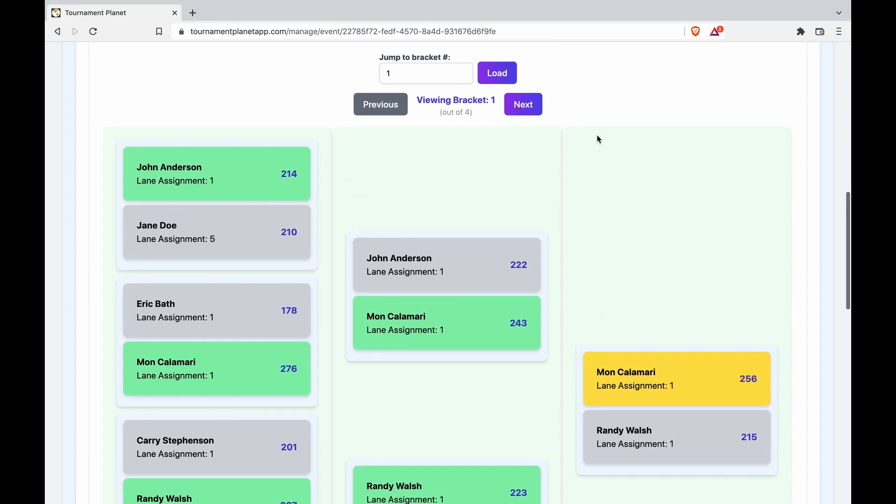
{"action": "left_click", "coordinate": [523, 124]}
{"action": "left_click", "coordinate": [523, 125]}
{"action": "left_click", "coordinate": [525, 126]}
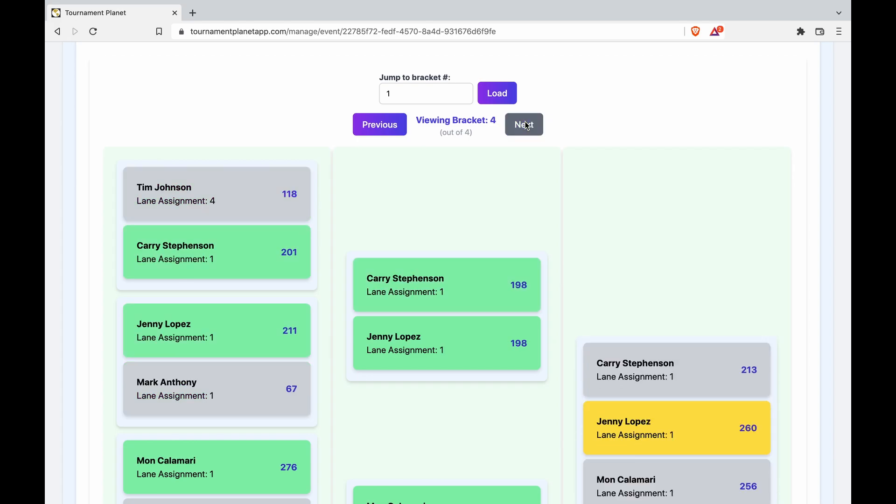
{"action": "scroll", "coordinate": [539, 274], "scroll_direction": "down", "scroll_amount": 2}
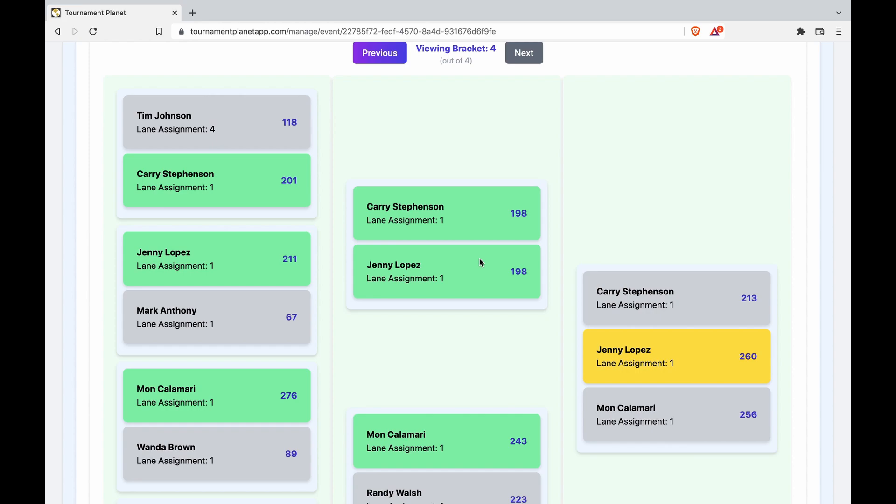
{"action": "scroll", "coordinate": [620, 356], "scroll_direction": "down", "scroll_amount": 1}
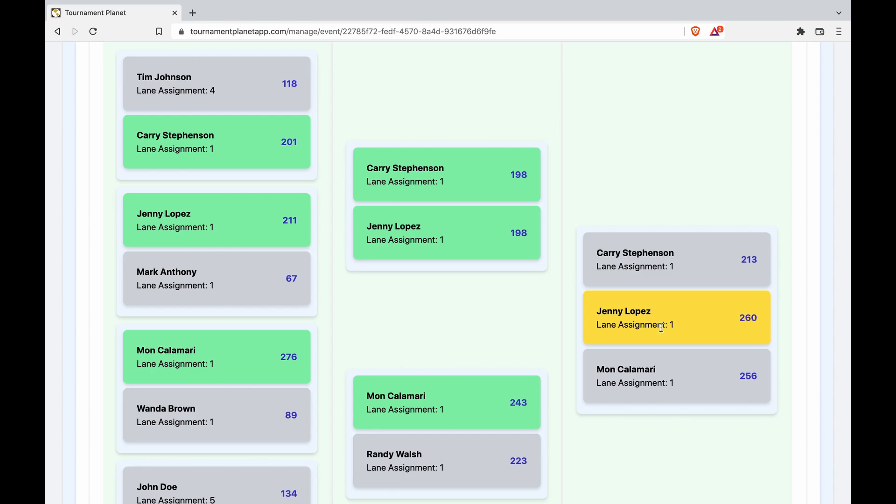
Show the bracket of the Handicap Bracket and shuffle it.
{"action": "scroll", "coordinate": [661, 327], "scroll_direction": "down", "scroll_amount": 17}
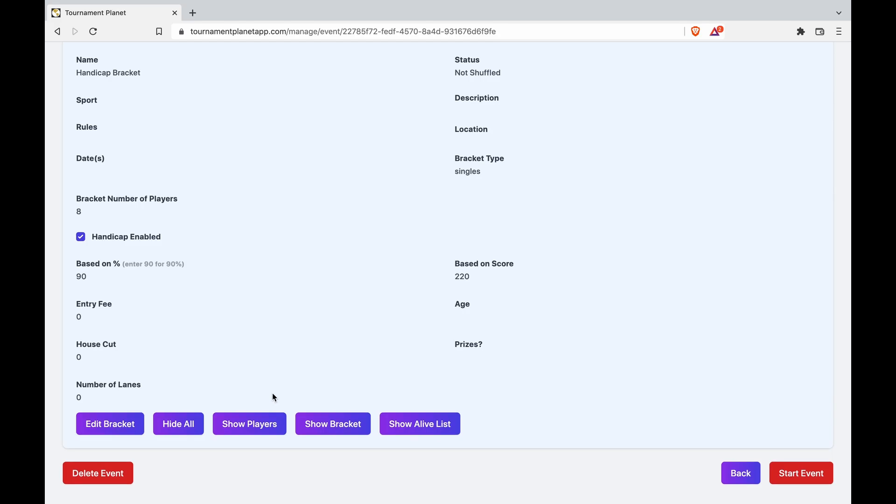
{"action": "left_click", "coordinate": [325, 433]}
{"action": "scroll", "coordinate": [326, 433], "scroll_direction": "down", "scroll_amount": 2}
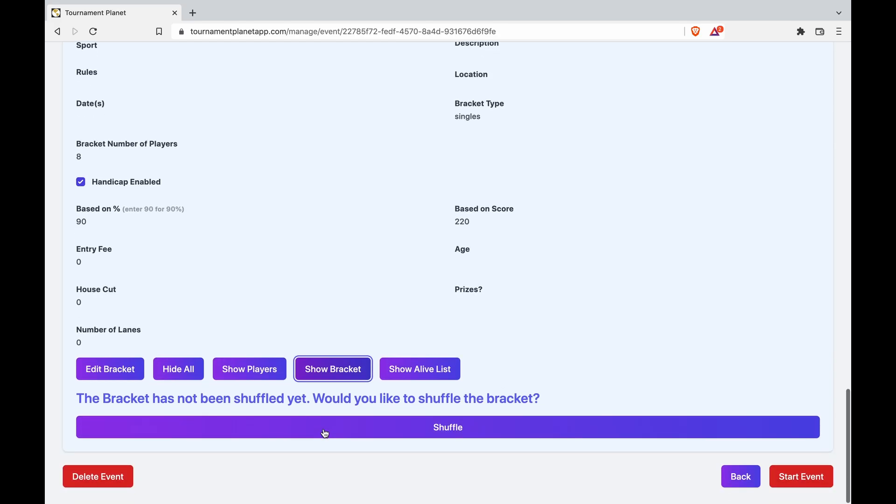
{"action": "left_click", "coordinate": [408, 437]}
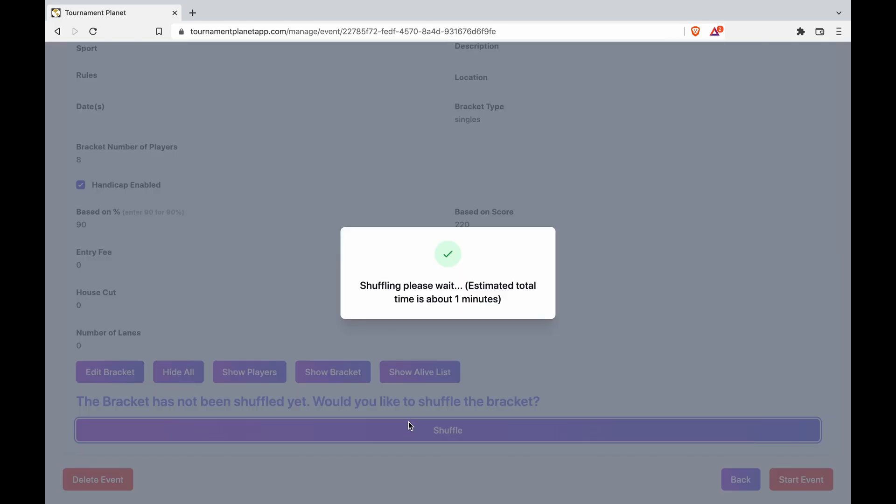
Advance the handicap brackets past the first round and confirm the advance.
{"action": "scroll", "coordinate": [447, 426], "scroll_direction": "down", "scroll_amount": 3}
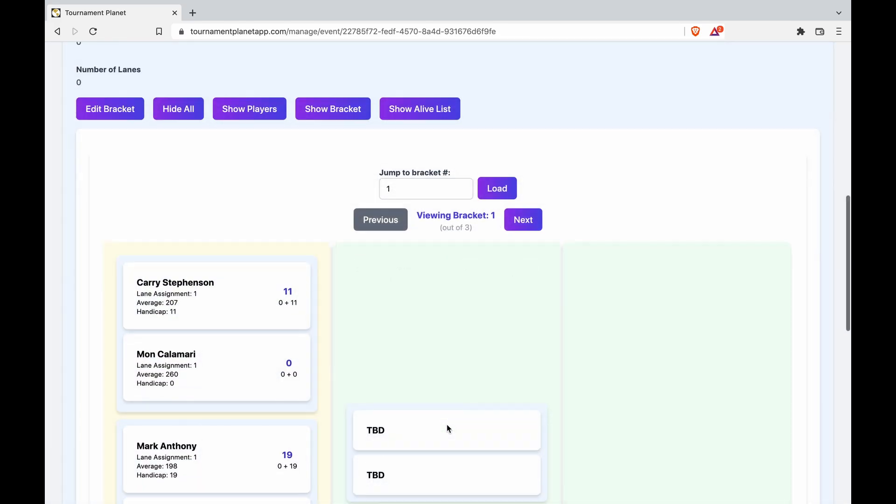
{"action": "scroll", "coordinate": [446, 425], "scroll_direction": "down", "scroll_amount": 4}
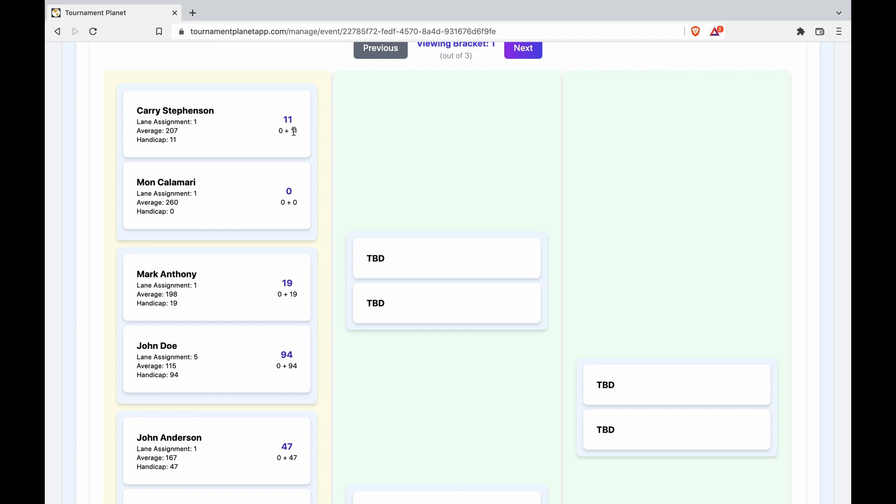
{"action": "scroll", "coordinate": [280, 394], "scroll_direction": "down", "scroll_amount": 5}
{"action": "scroll", "coordinate": [279, 393], "scroll_direction": "down", "scroll_amount": 2}
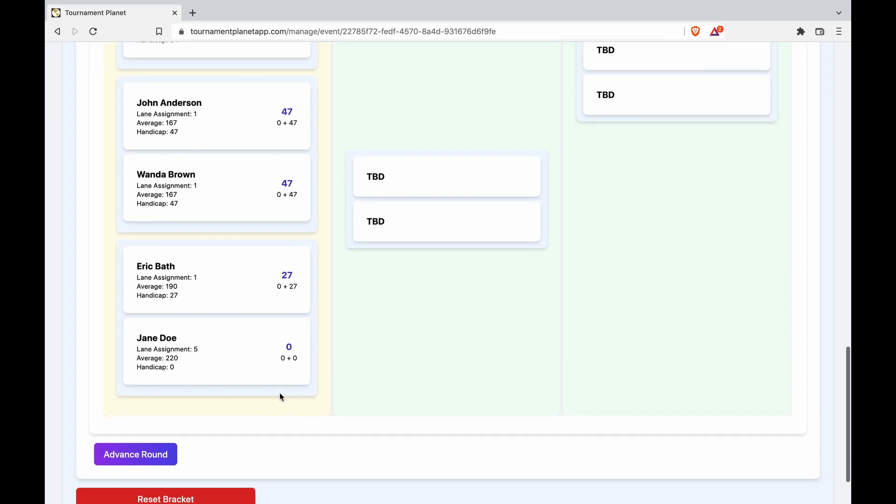
{"action": "left_click", "coordinate": [161, 452]}
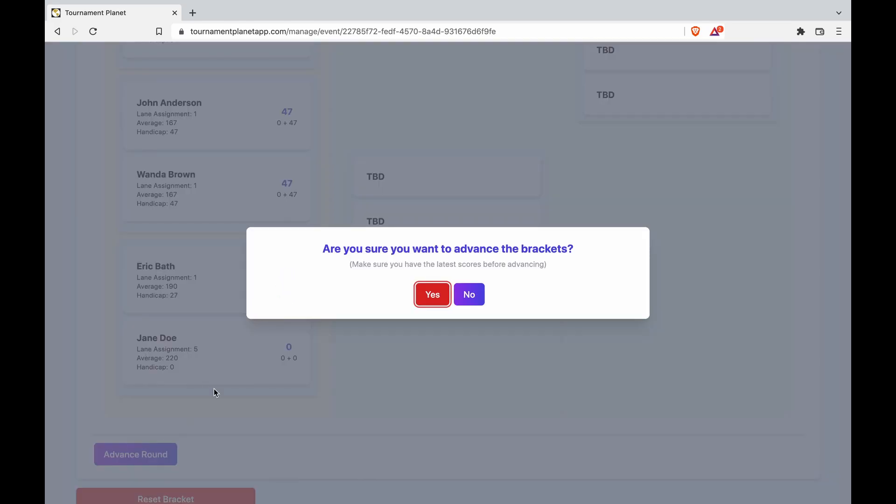
{"action": "left_click", "coordinate": [432, 299]}
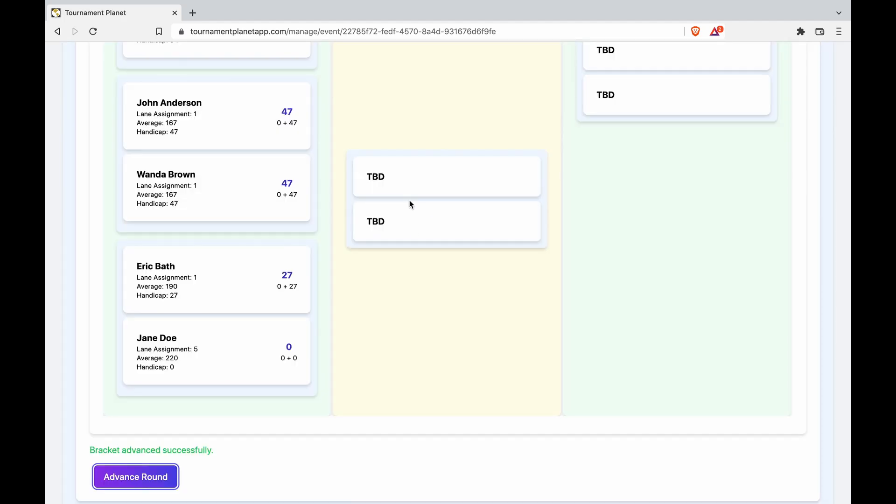
Step to the second handicap bracket and back, and examine bracket 1's first-round scores and second-round pairings.
{"action": "scroll", "coordinate": [410, 204], "scroll_direction": "up", "scroll_amount": 3}
{"action": "left_click", "coordinate": [520, 56]}
{"action": "left_click", "coordinate": [401, 59]}
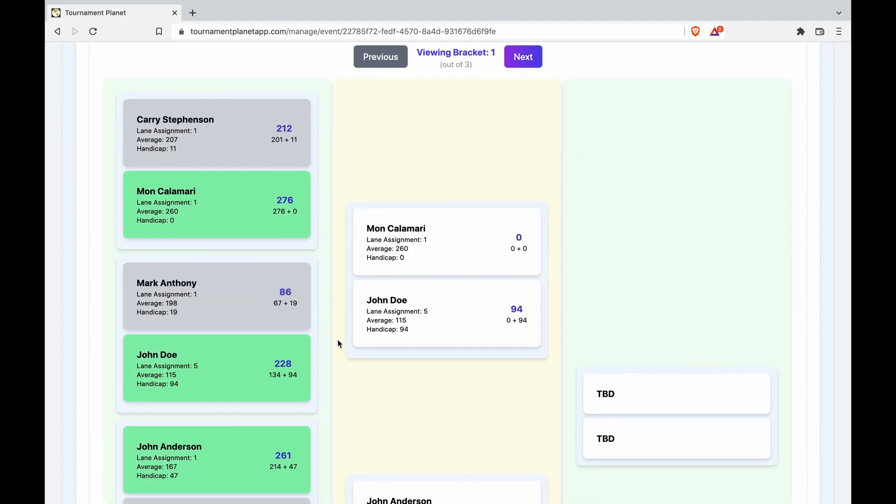
{"action": "scroll", "coordinate": [337, 345], "scroll_direction": "down", "scroll_amount": 8}
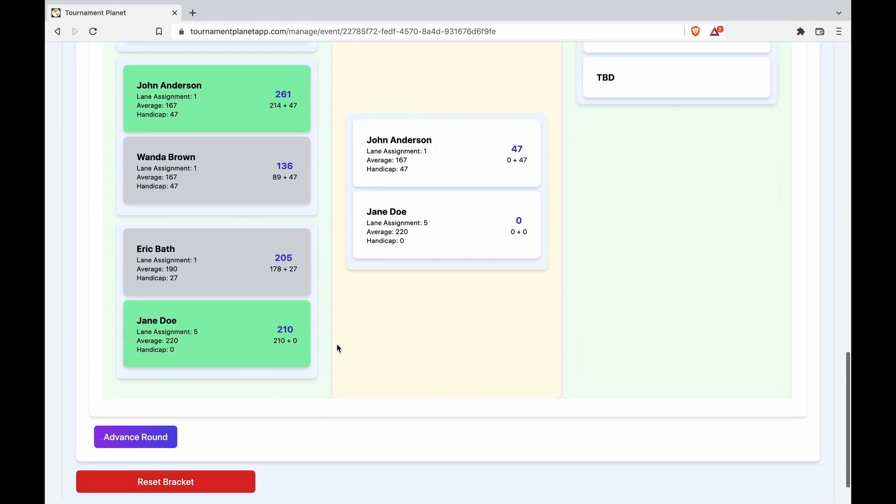
{"action": "scroll", "coordinate": [337, 348], "scroll_direction": "up", "scroll_amount": 3}
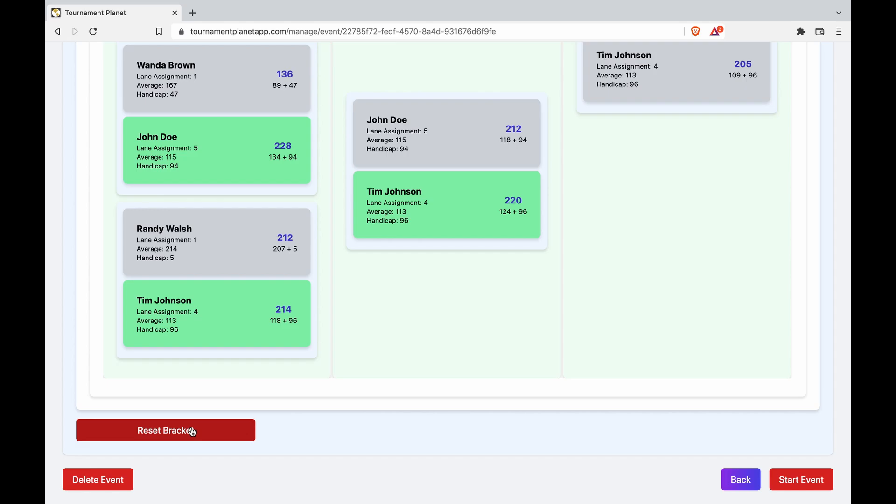
Reset the Handicap Bracket and confirm the reset.
{"action": "left_click", "coordinate": [192, 432]}
{"action": "left_click", "coordinate": [428, 285]}
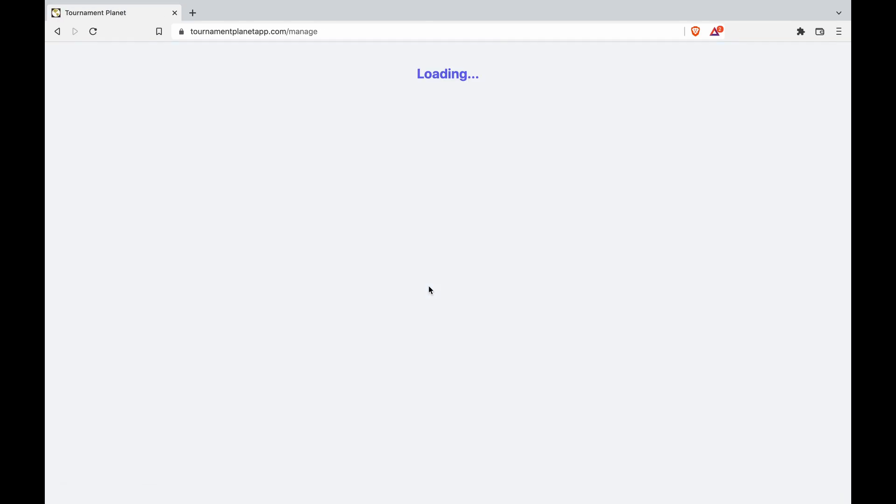
Reopen the test event's brackets, expand the Handicap Bracket and show its bracket.
{"action": "left_click", "coordinate": [500, 122]}
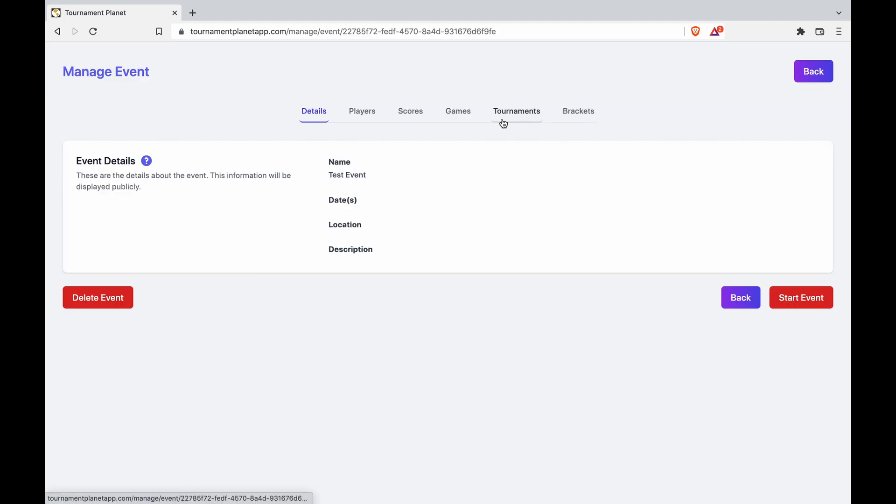
{"action": "left_click", "coordinate": [583, 117]}
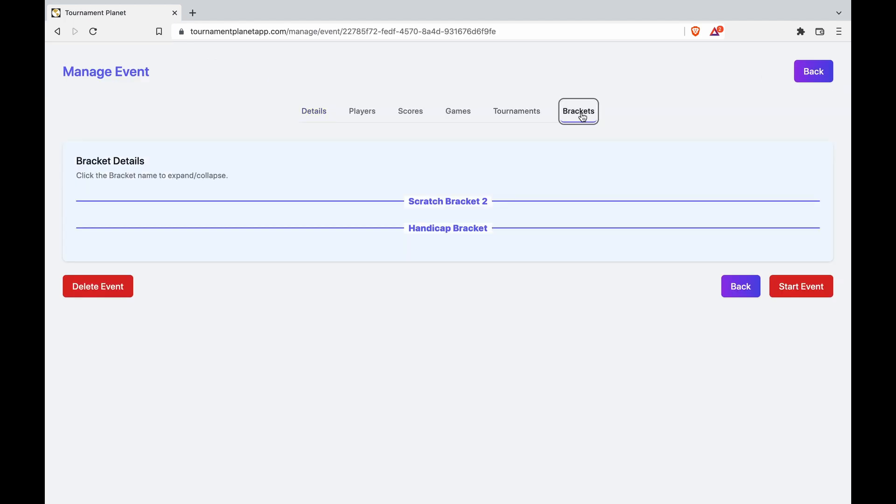
{"action": "left_click", "coordinate": [463, 228]}
{"action": "scroll", "coordinate": [493, 373], "scroll_direction": "down", "scroll_amount": 4}
{"action": "left_click", "coordinate": [333, 424]}
{"action": "scroll", "coordinate": [344, 434], "scroll_direction": "down", "scroll_amount": 2}
{"action": "left_click", "coordinate": [424, 442]}
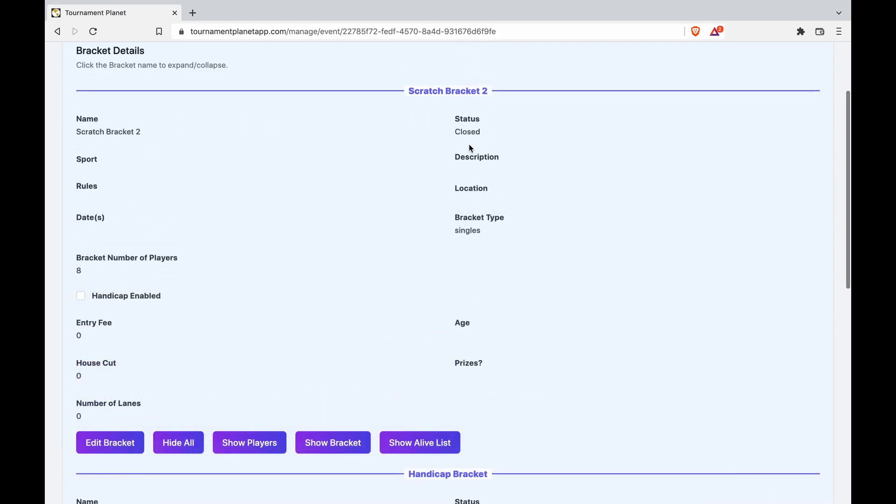
Show the alive list of Scratch Bracket 2 and examine the players' enrollments, seeded brackets and placings.
{"action": "scroll", "coordinate": [401, 393], "scroll_direction": "down", "scroll_amount": 1}
{"action": "left_click", "coordinate": [432, 402]}
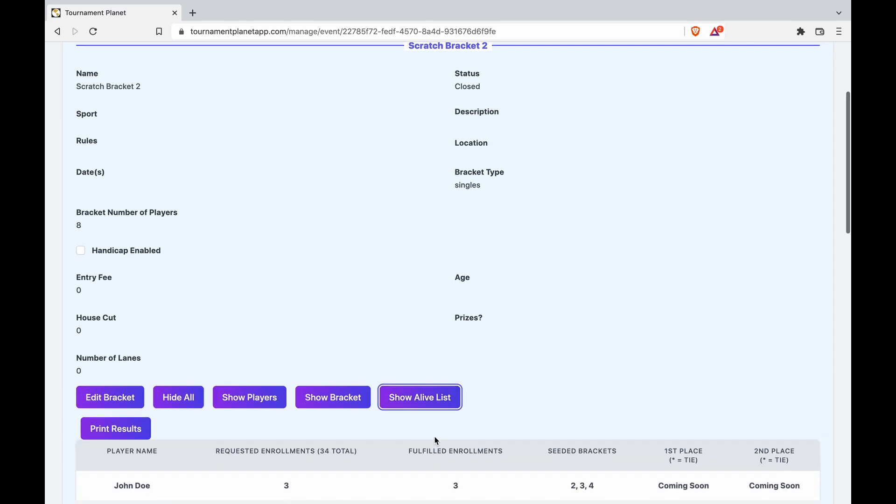
{"action": "scroll", "coordinate": [434, 436], "scroll_direction": "down", "scroll_amount": 6}
{"action": "scroll", "coordinate": [435, 436], "scroll_direction": "down", "scroll_amount": 2}
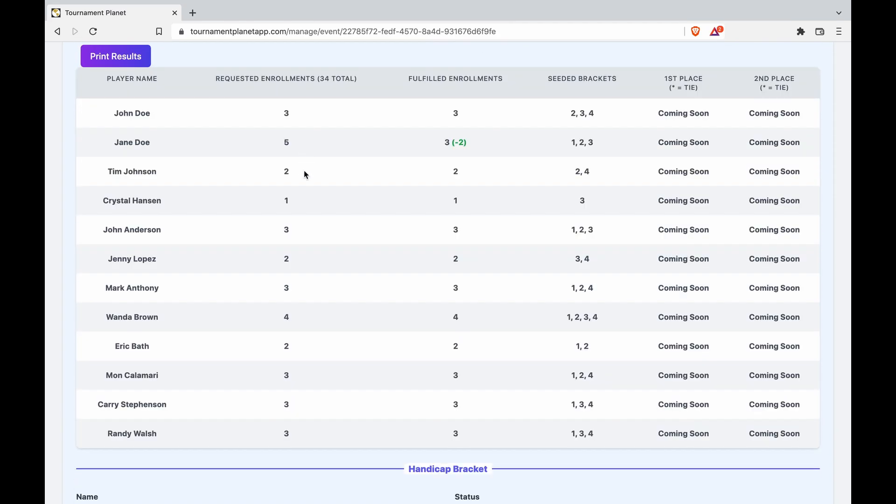